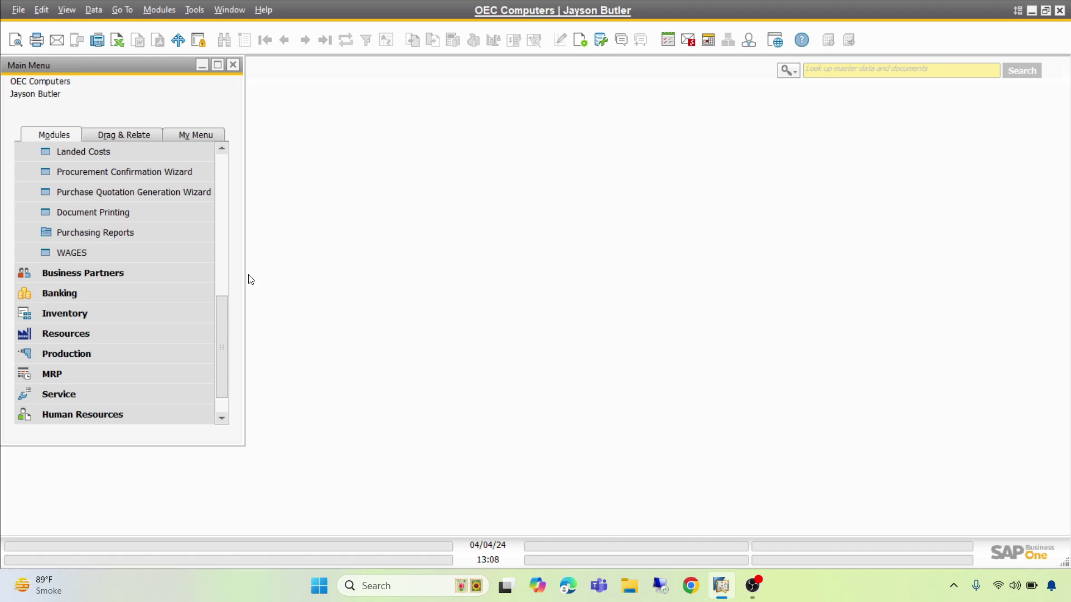
Step: Open Landed Costs in the purchasing module and display the last recorded document
left_click(223, 159)
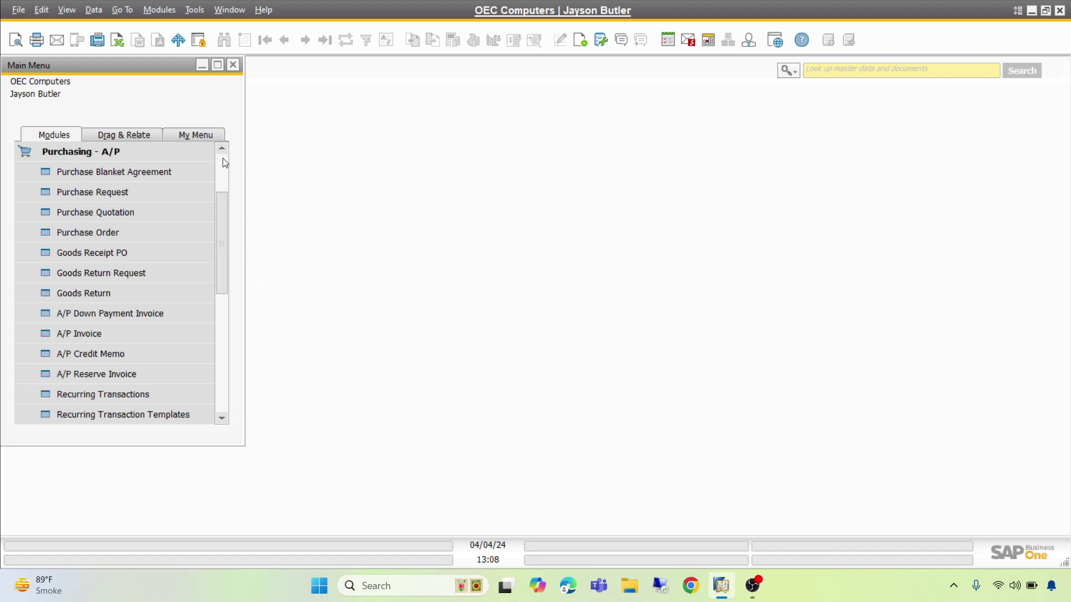
left_click(223, 401)
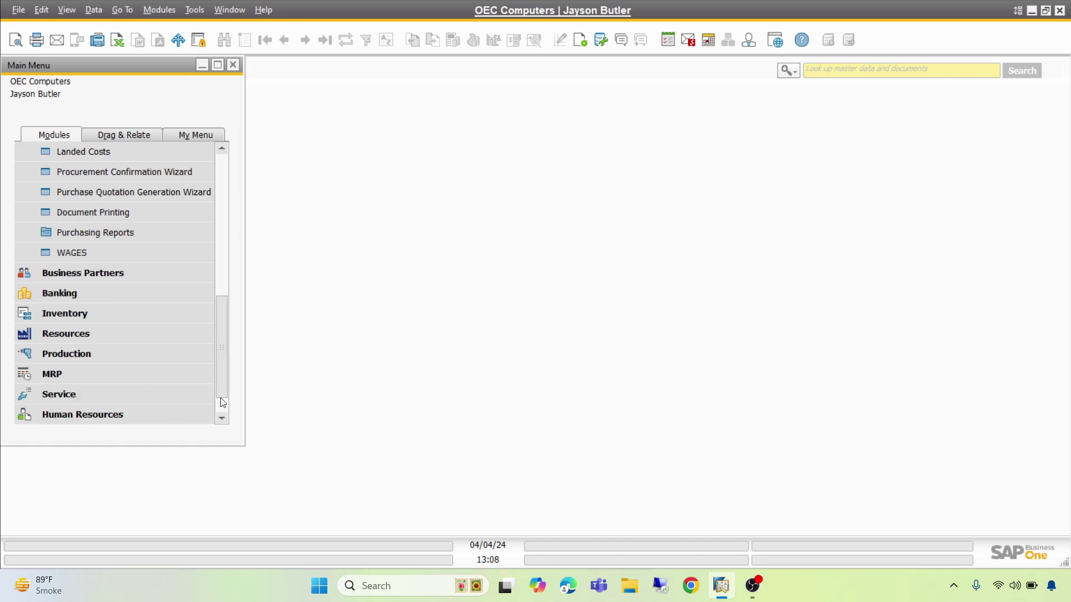
left_click(85, 151)
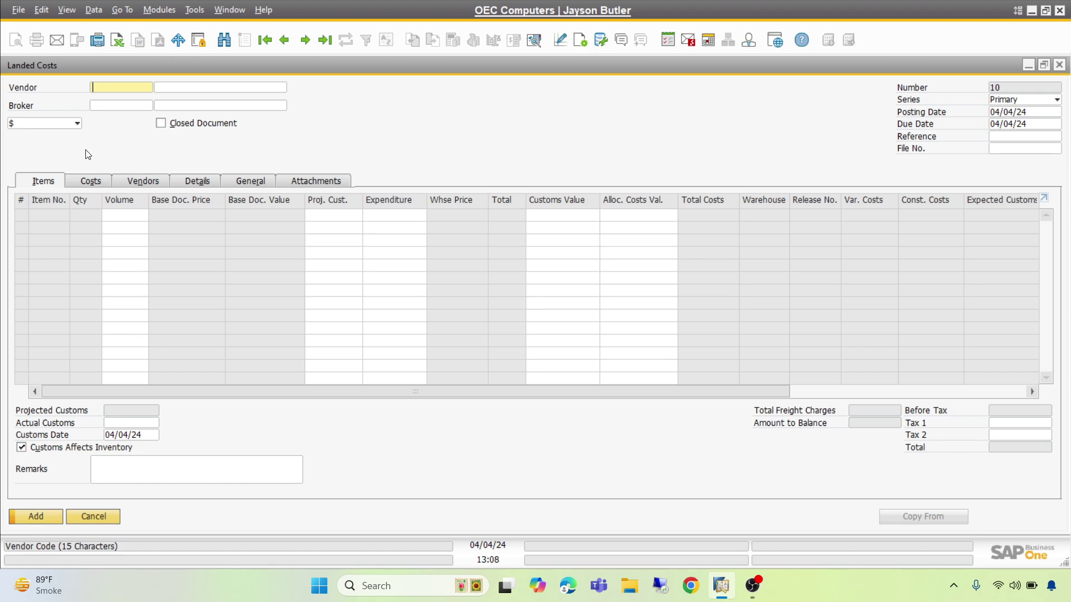
left_click(324, 40)
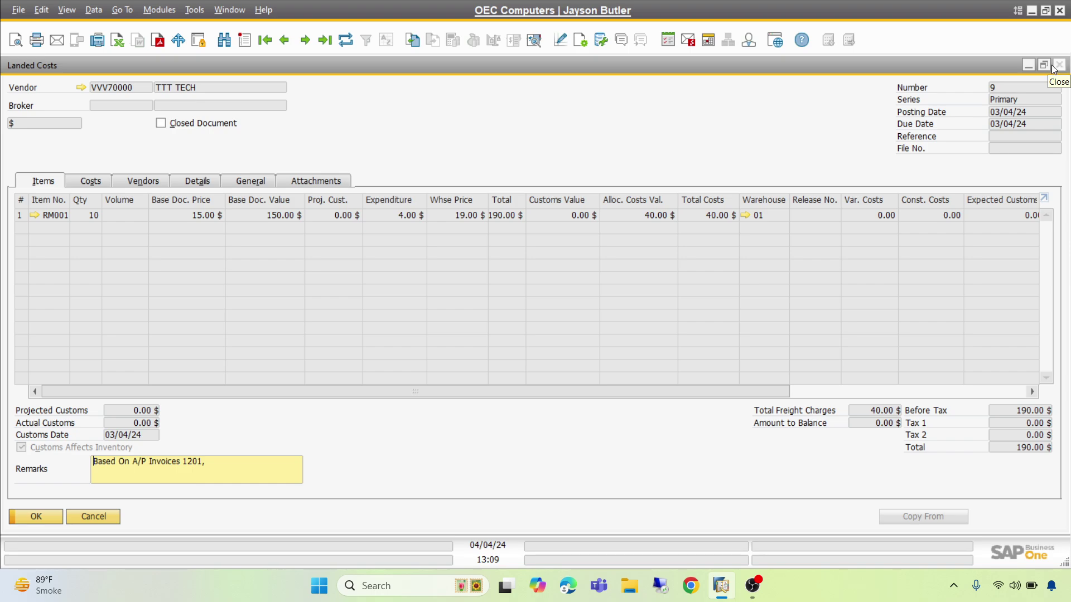
Step: Check the warehouse stock and item cost in the inventory data of item RM001, and return to the landed costs document
left_click(34, 215)
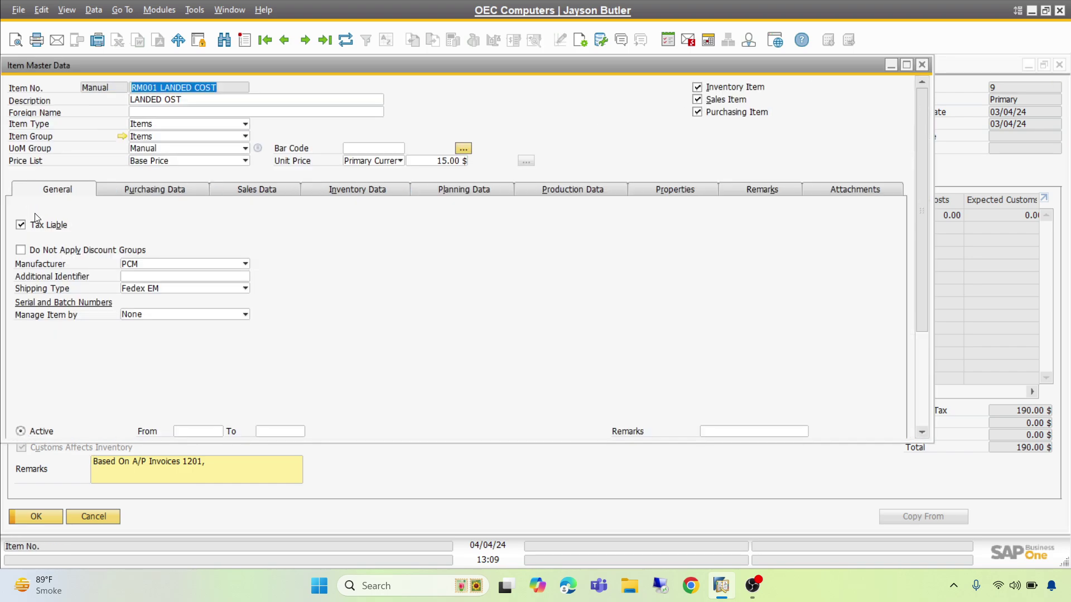
left_click(378, 193)
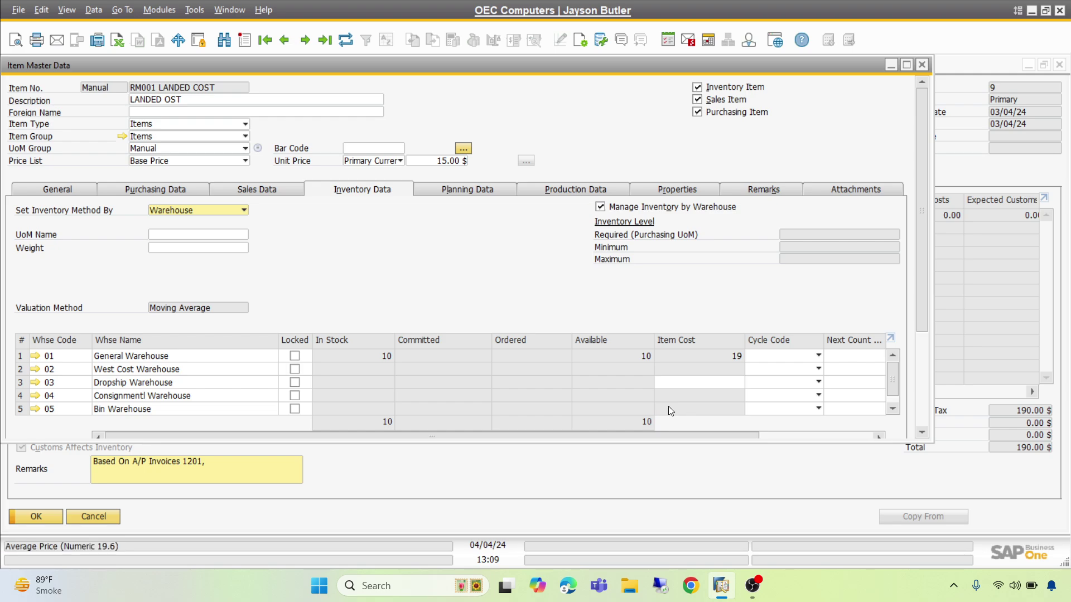
left_click(923, 65)
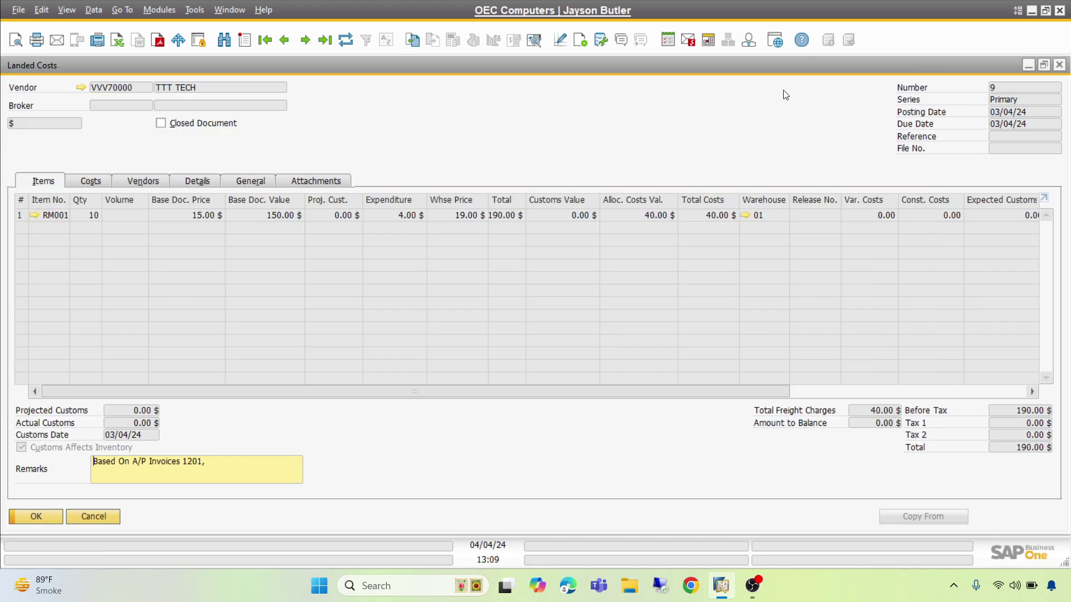
Step: Review the document's fixed costs and the Freight entry's allocation account in the landed costs setup, and close the document
left_click(94, 180)
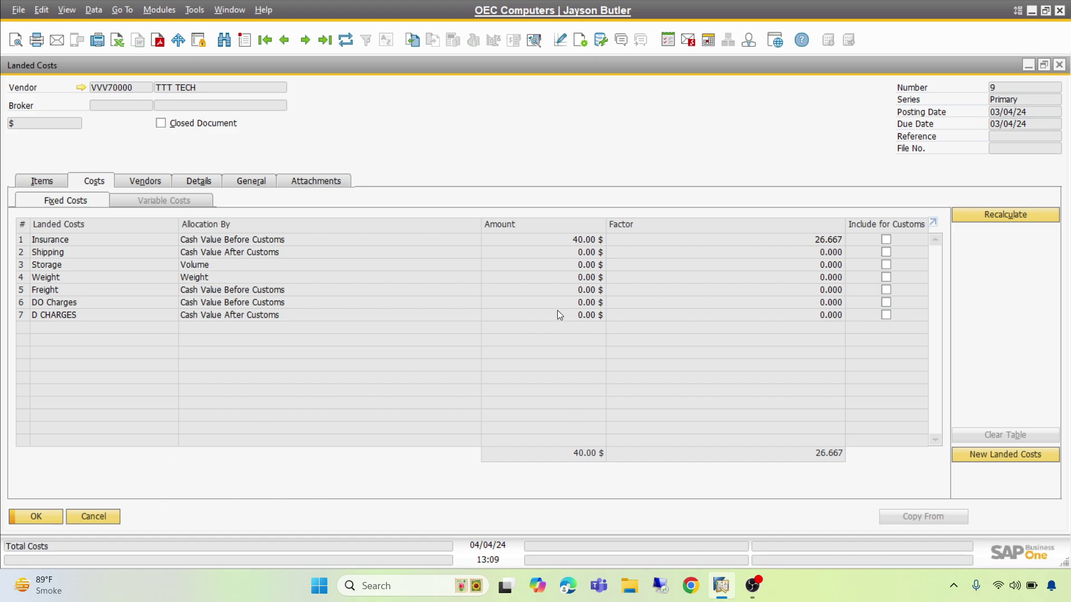
left_click(999, 455)
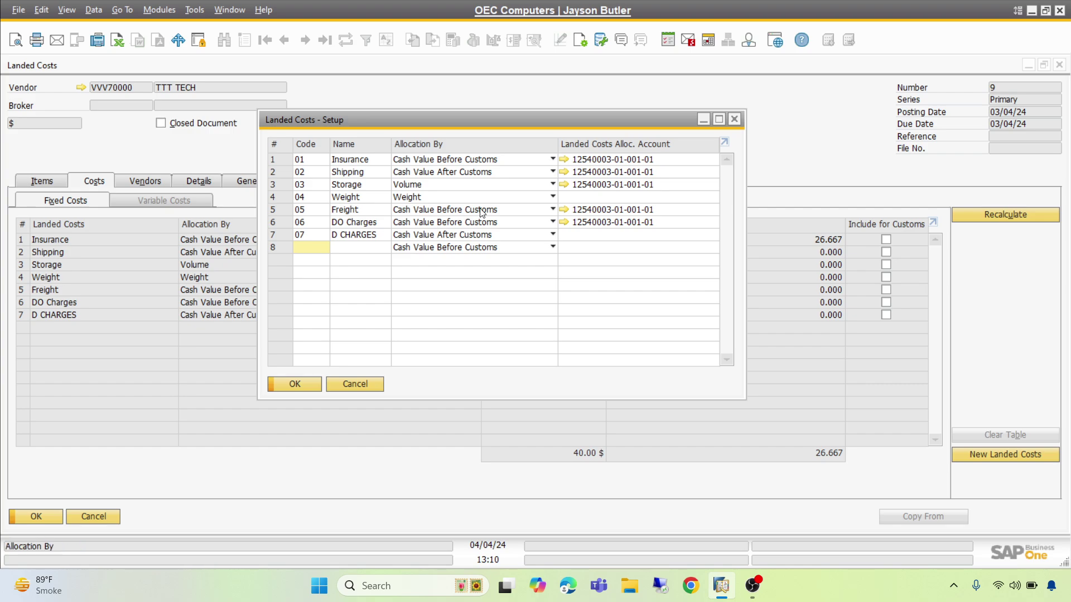
left_click(347, 209)
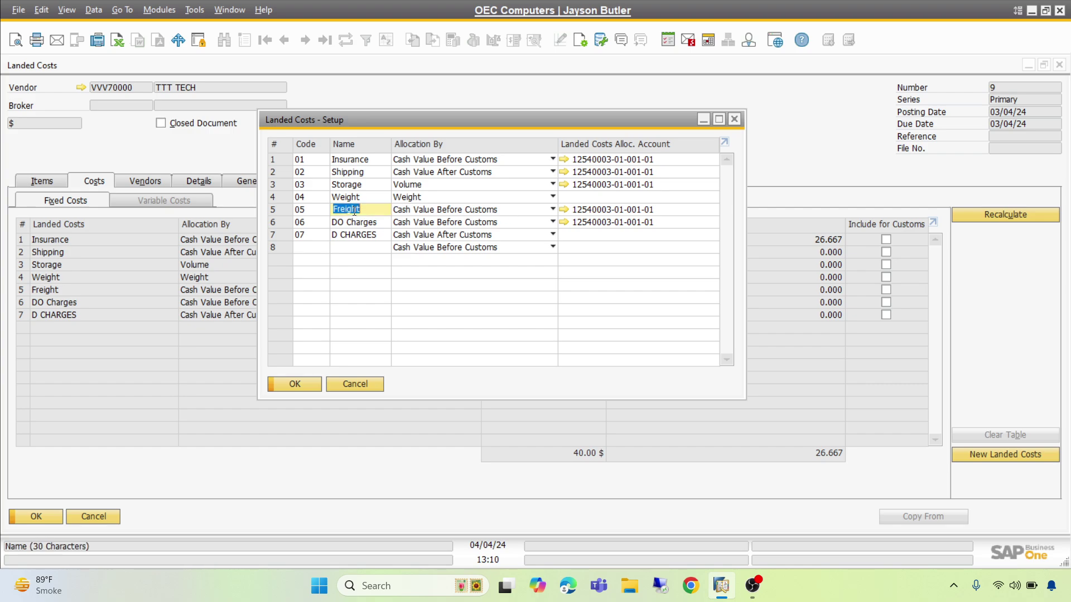
left_click(592, 210)
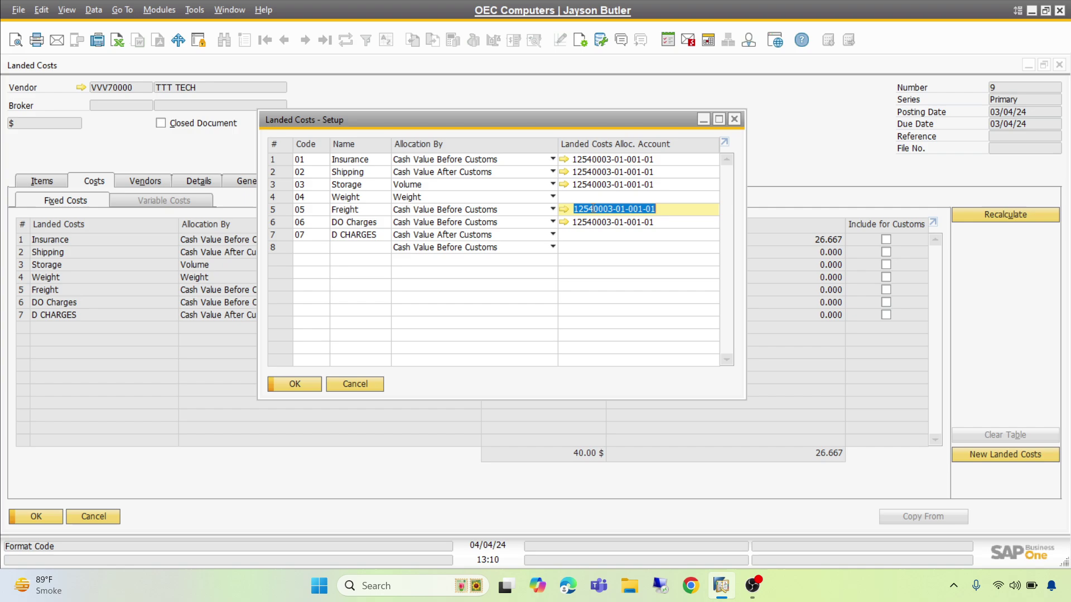
left_click(739, 117)
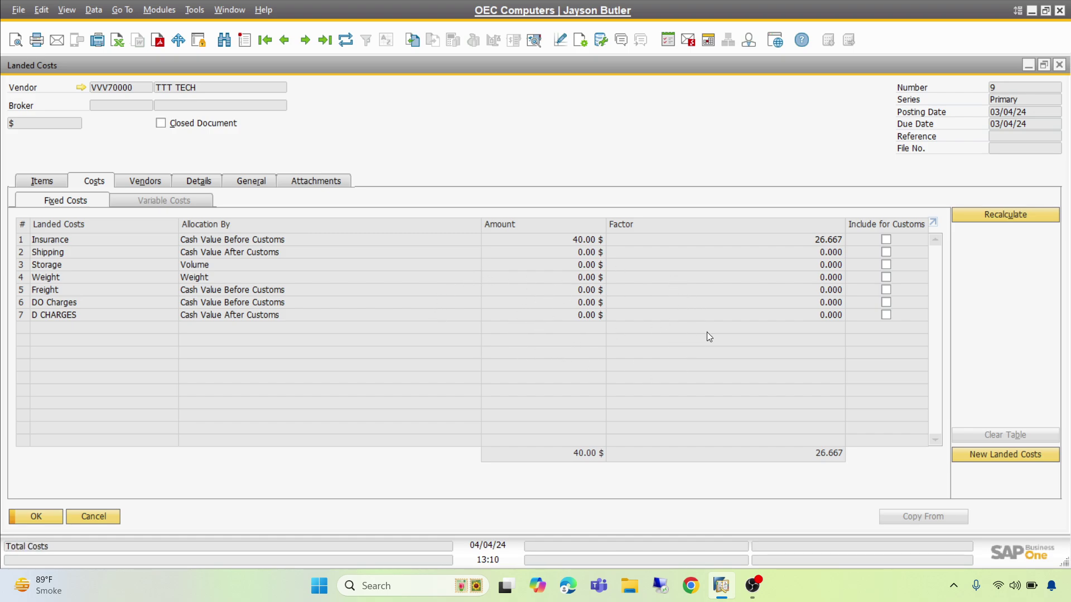
left_click(1059, 65)
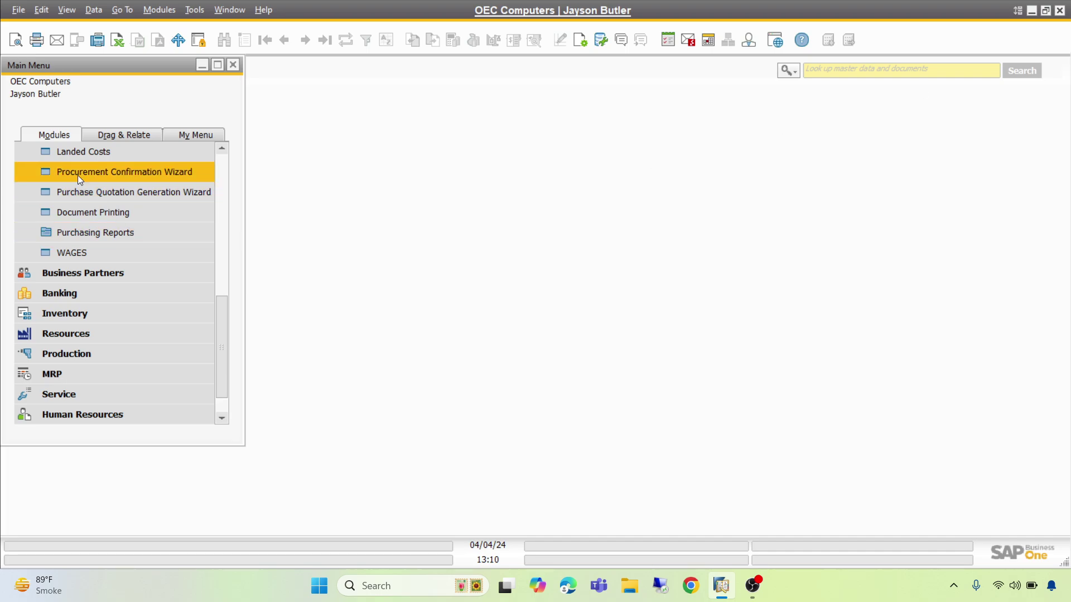
Step: Reopen Landed Costs to view the last document again, and close the form
left_click(73, 156)
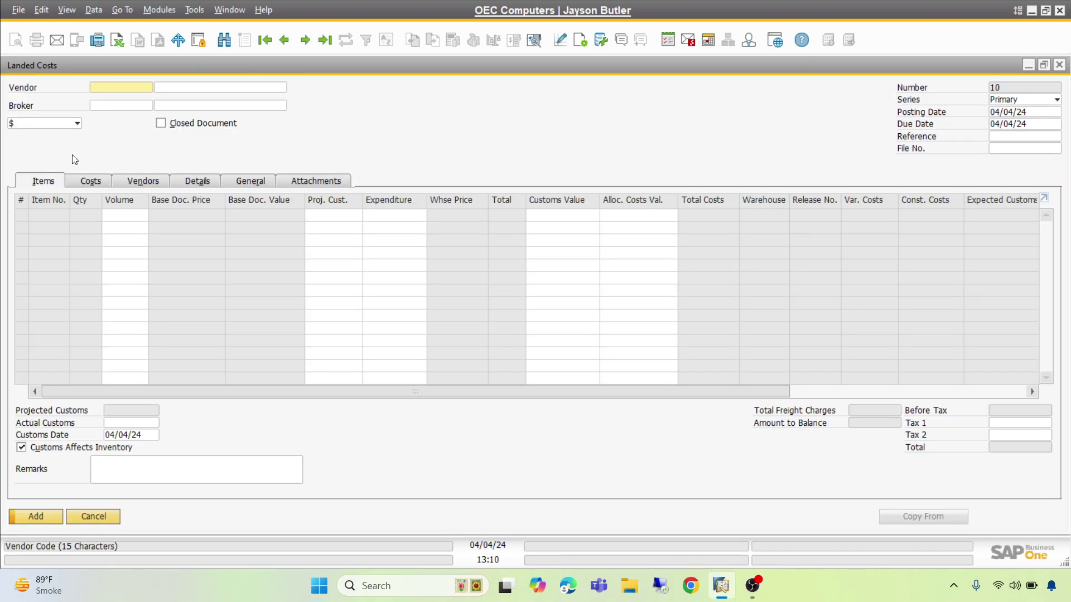
left_click(327, 41)
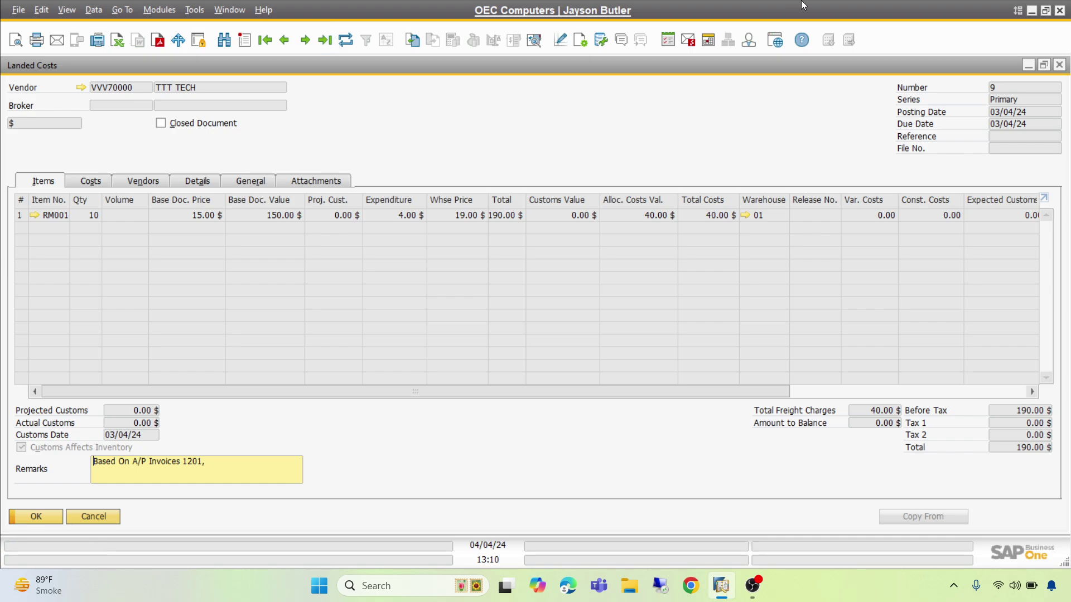
left_click(1061, 67)
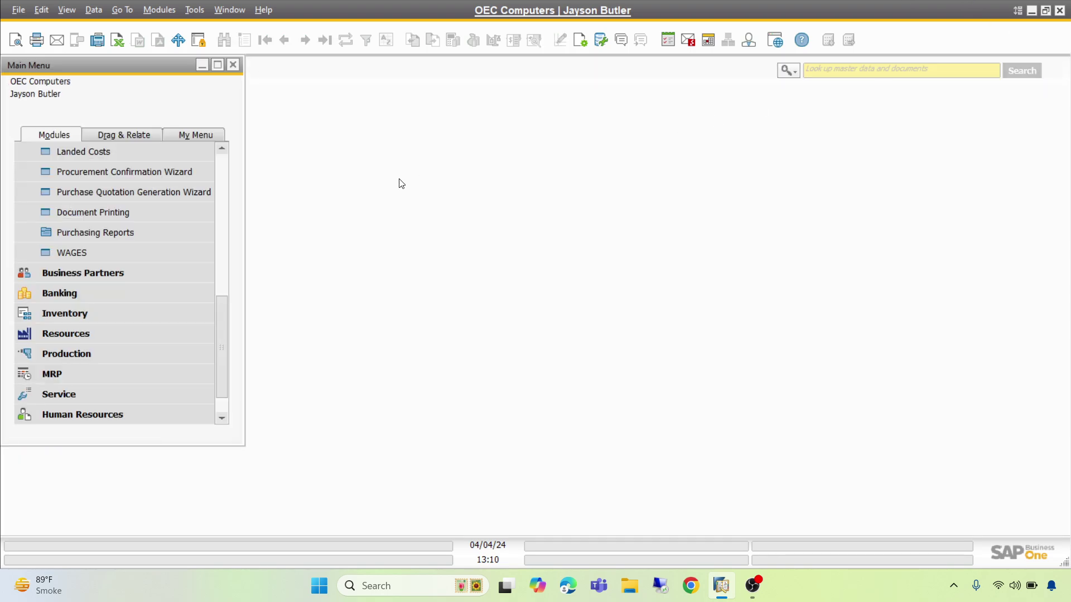
left_click(81, 151)
left_click(1062, 65)
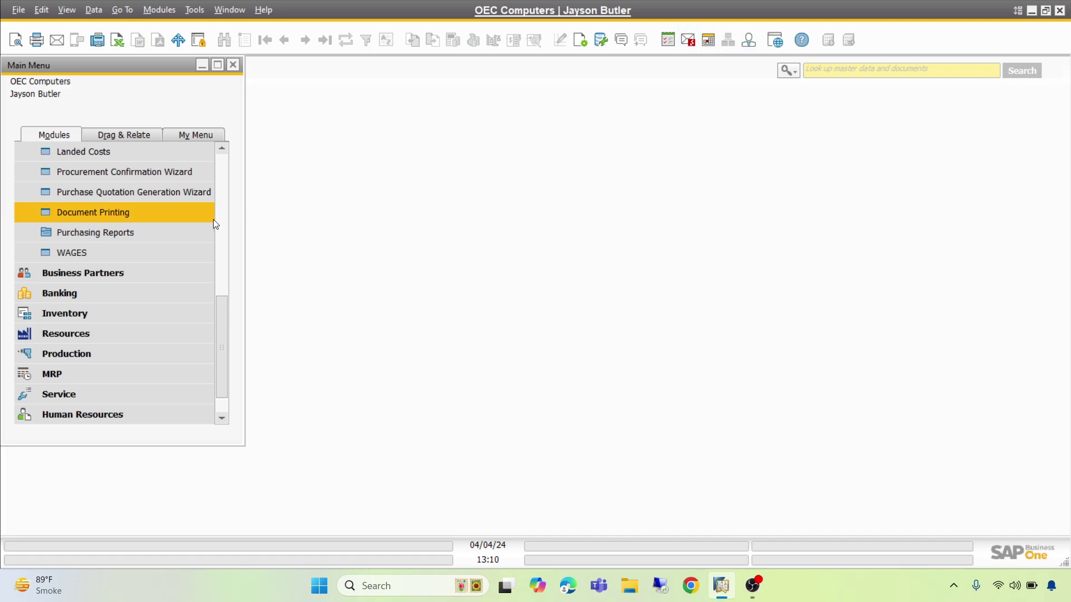
Step: Look up the LC NO.3 account's balance in the chart of accounts, and close the chart
scroll(221, 229, "up", 5)
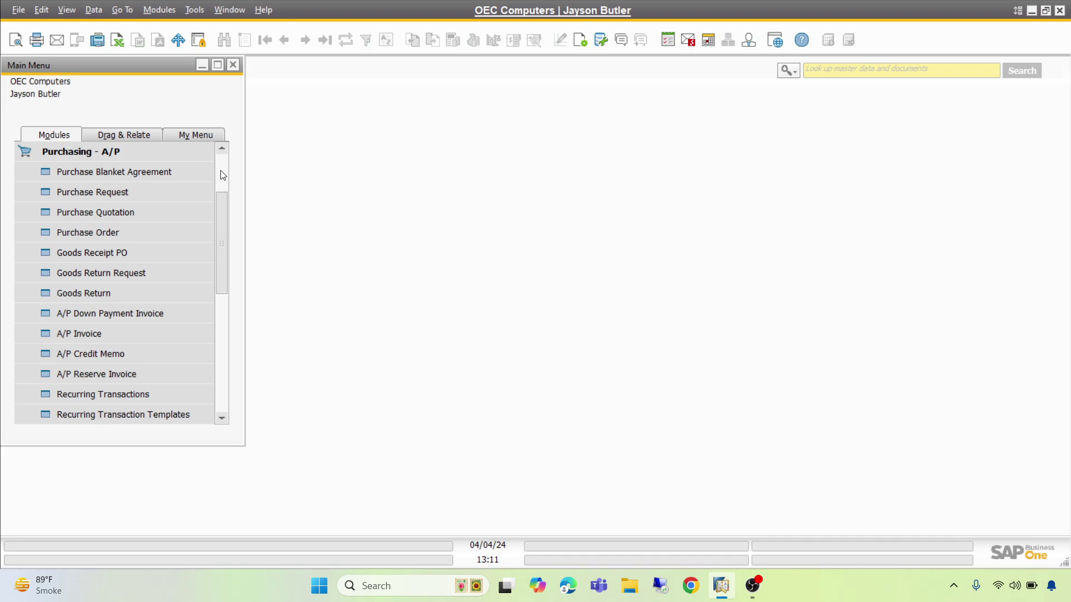
scroll(221, 178, "up", 2)
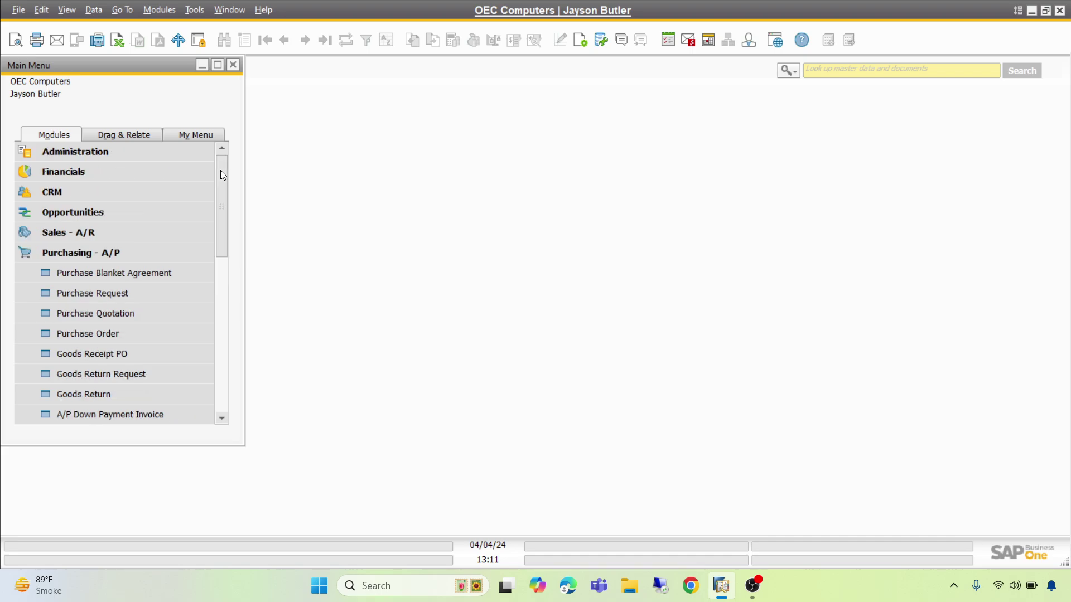
left_click(75, 177)
left_click(79, 193)
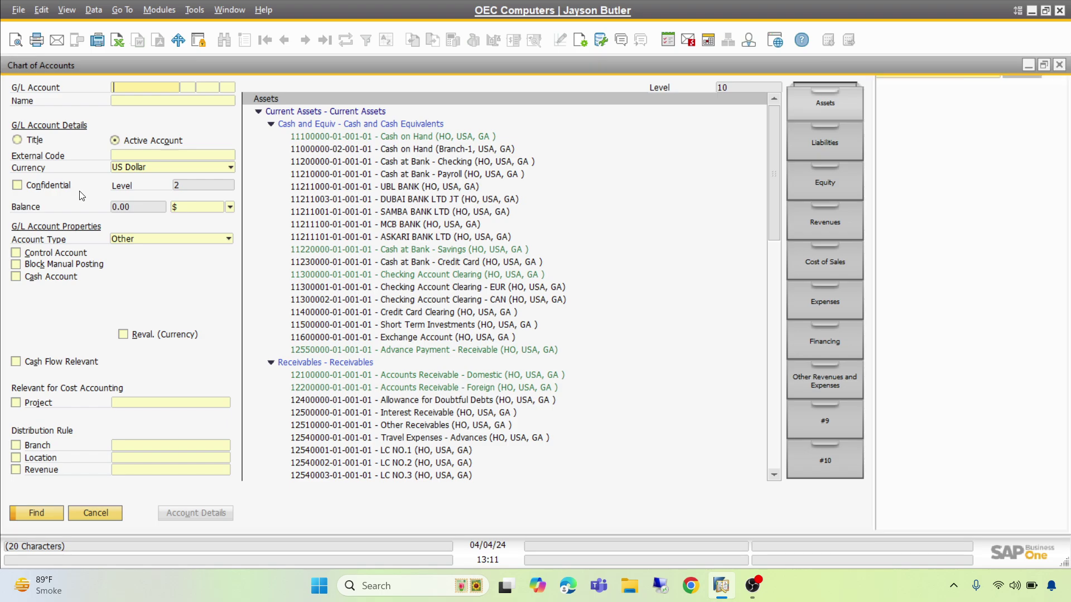
left_click(417, 476)
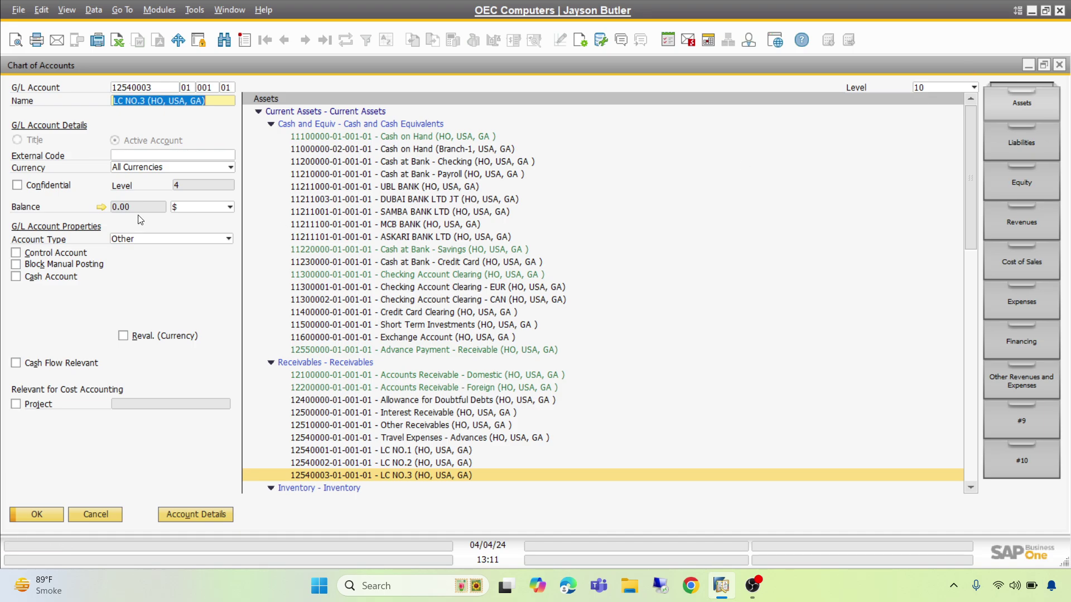
left_click(1060, 66)
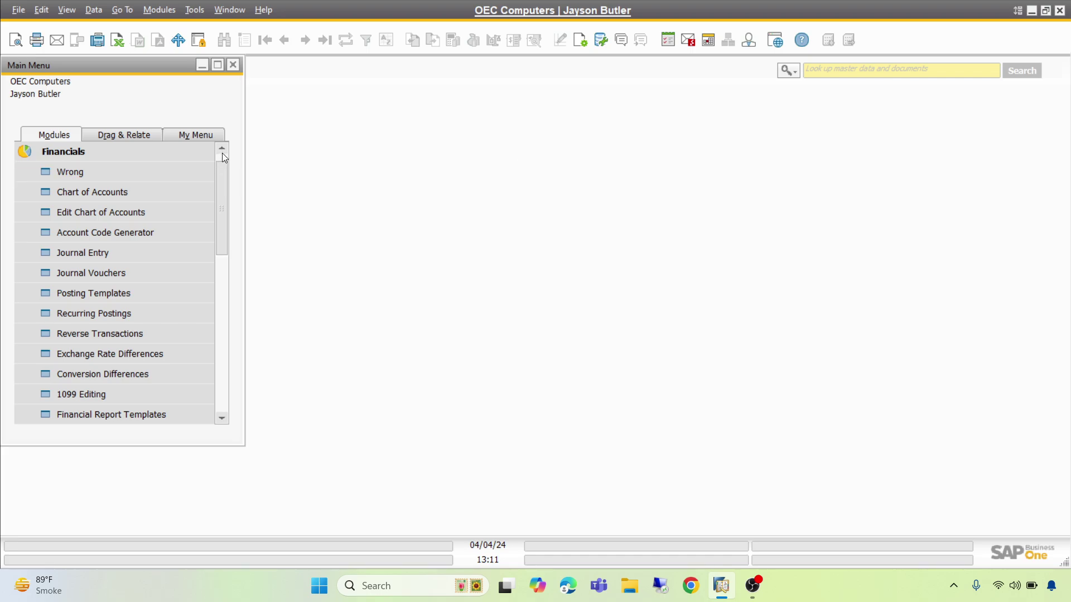
Step: Start a new outgoing payment in Banking and set it to be paid to an account
scroll(222, 159, "up", 1)
left_click(86, 153)
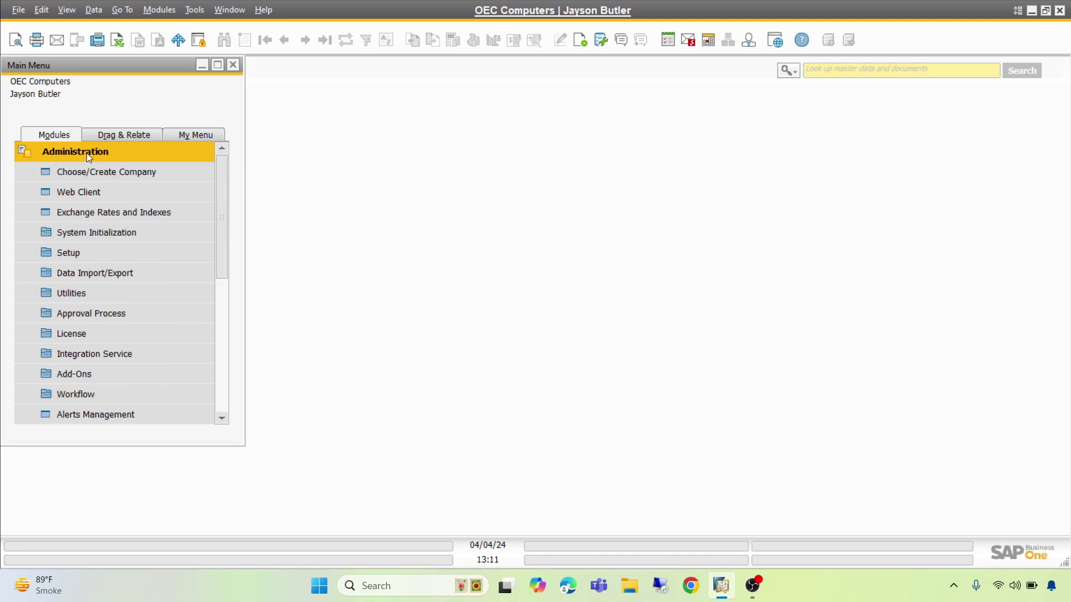
left_click(86, 153)
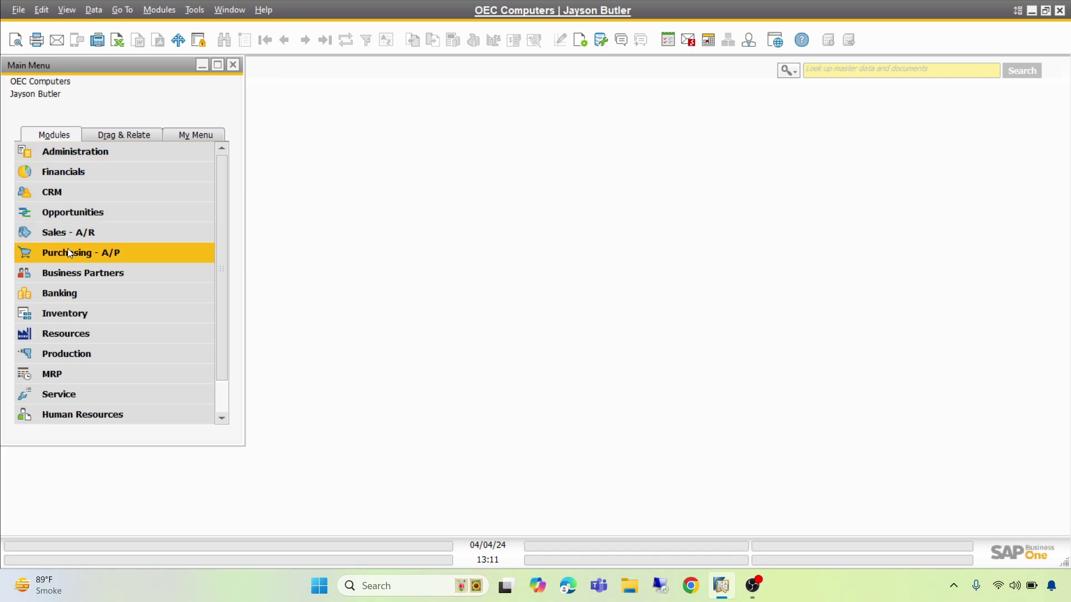
left_click(65, 294)
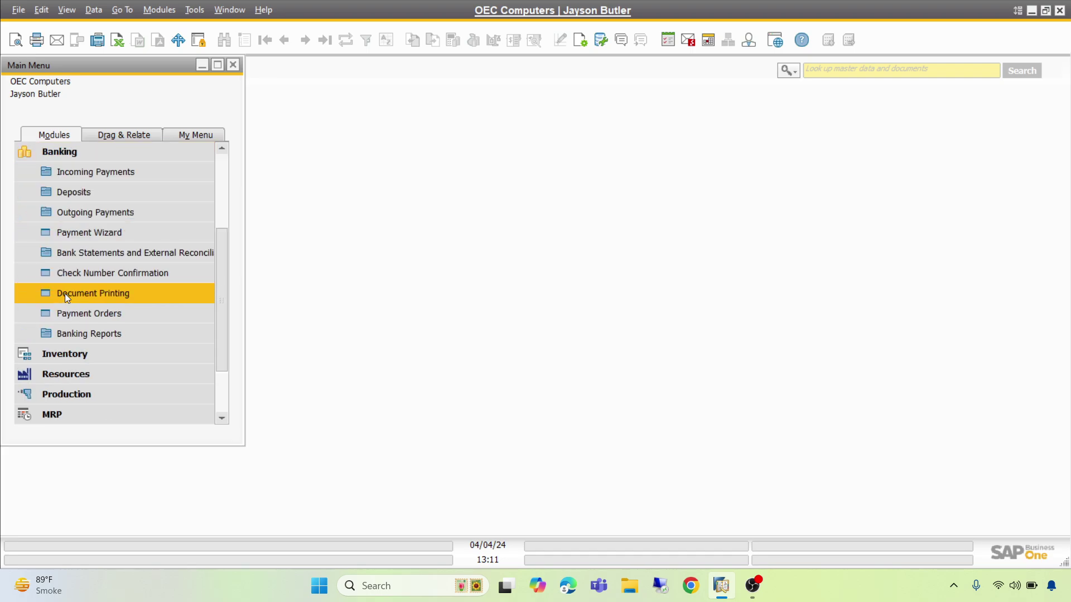
left_click(99, 216)
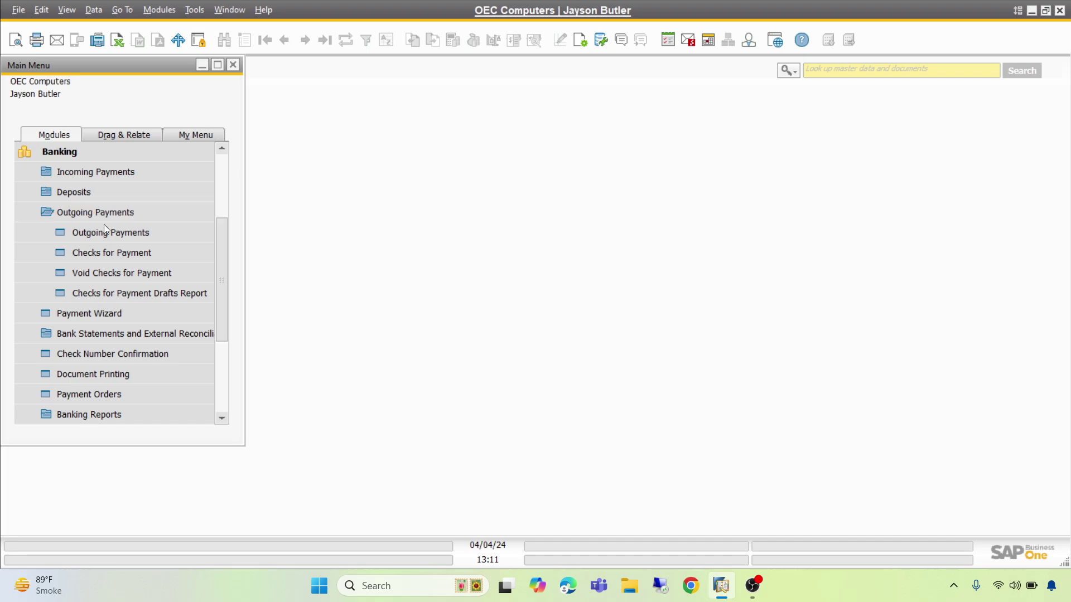
left_click(105, 231)
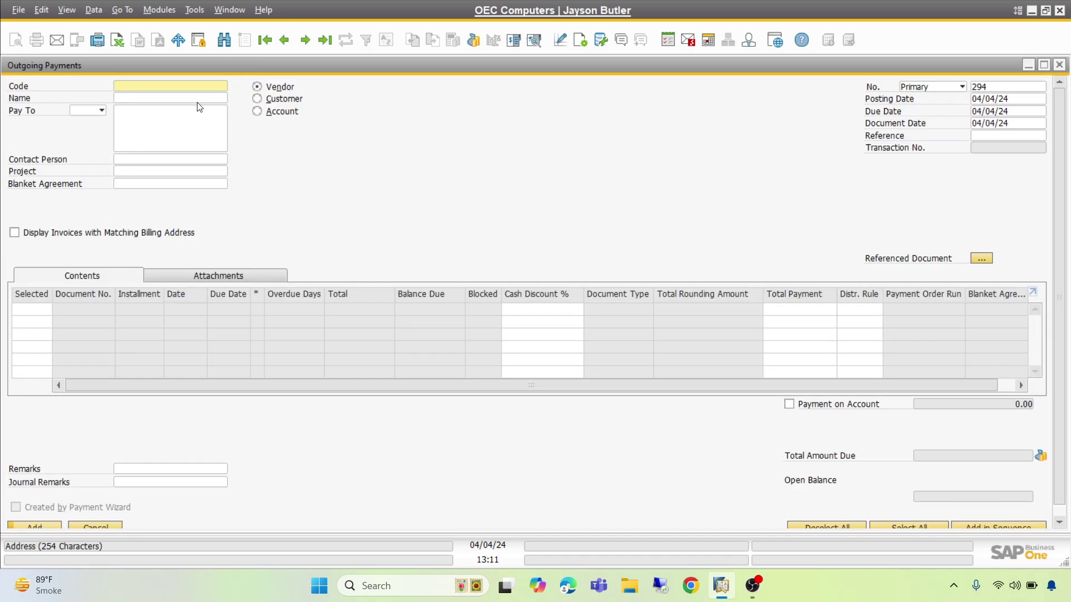
left_click(257, 111)
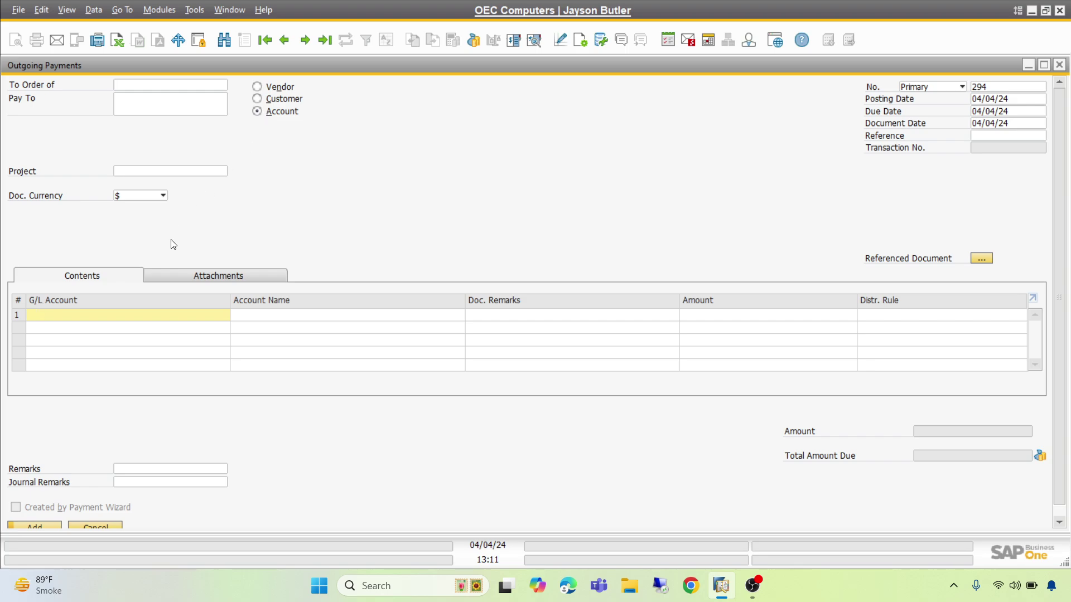
Step: Fill the first payment line with G/L account LC NO.3, document remarks "freight" and an amount of 30
key("Tab")
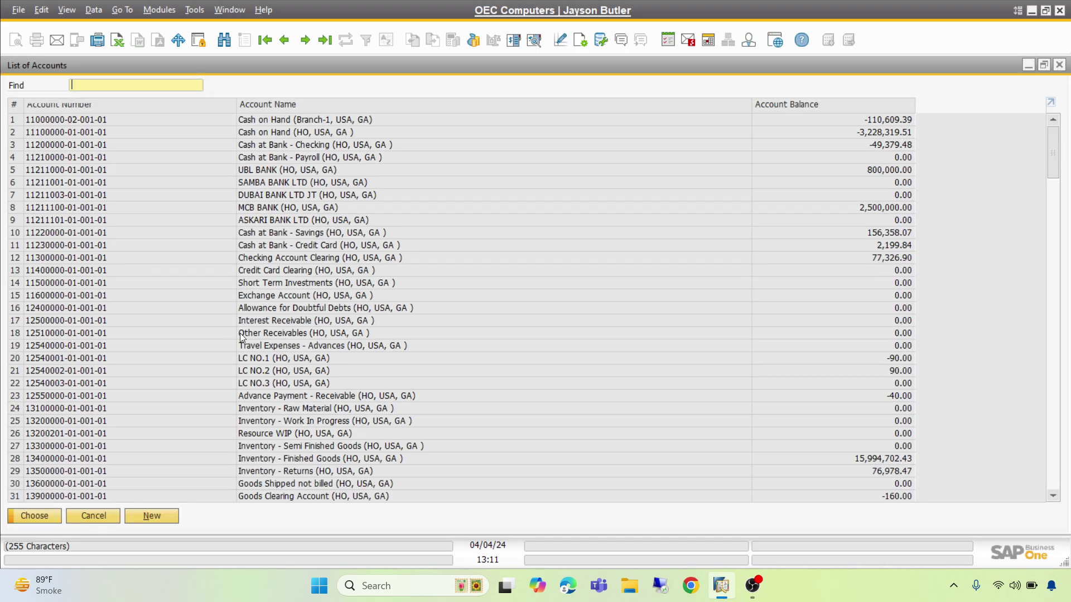
left_click(271, 384)
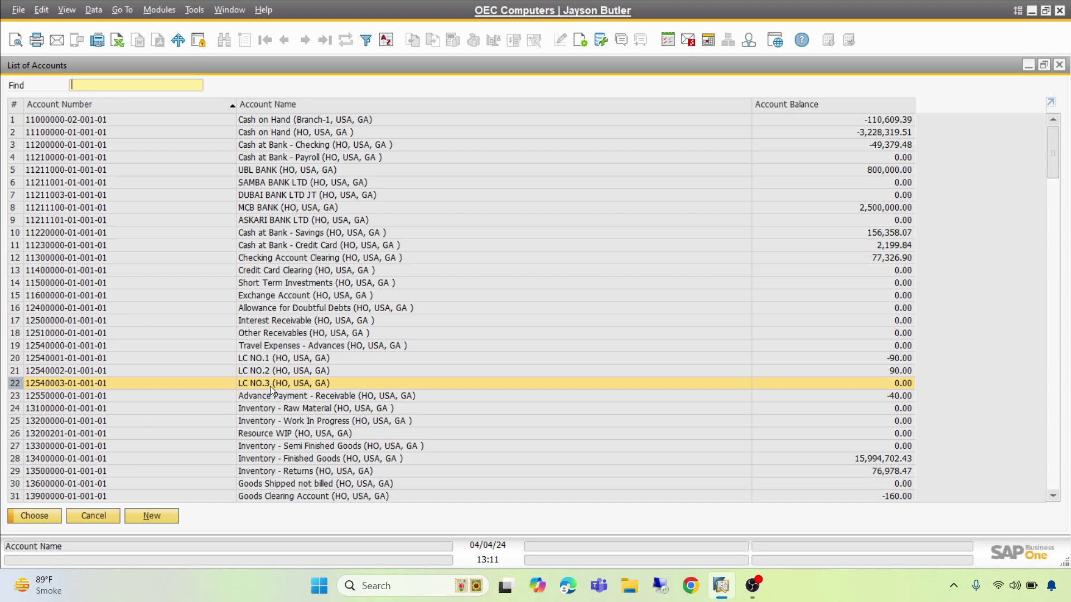
left_click(40, 514)
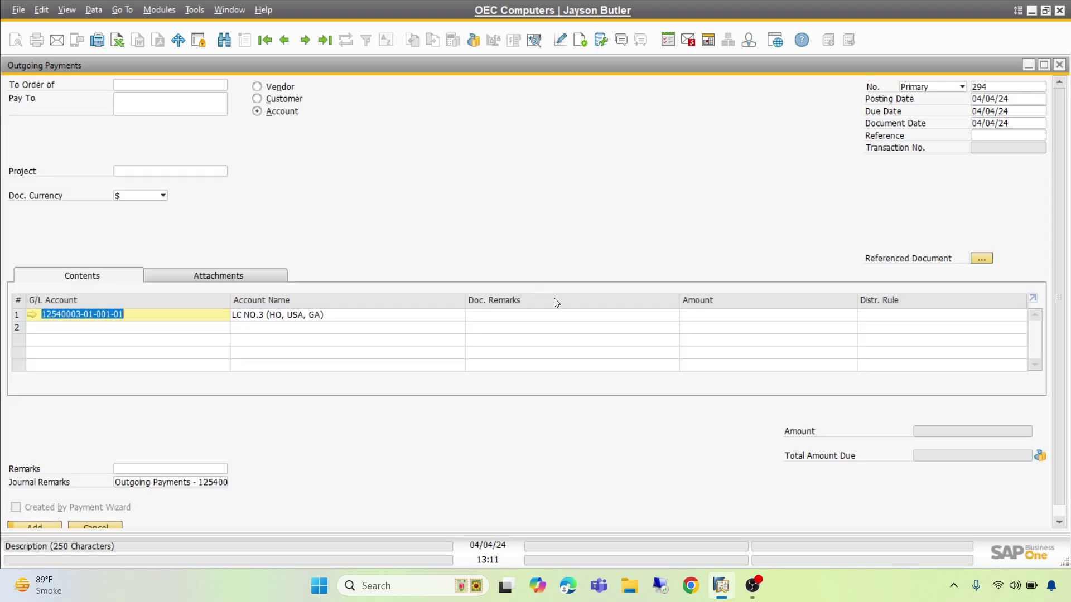
left_click(563, 316)
type("freight")
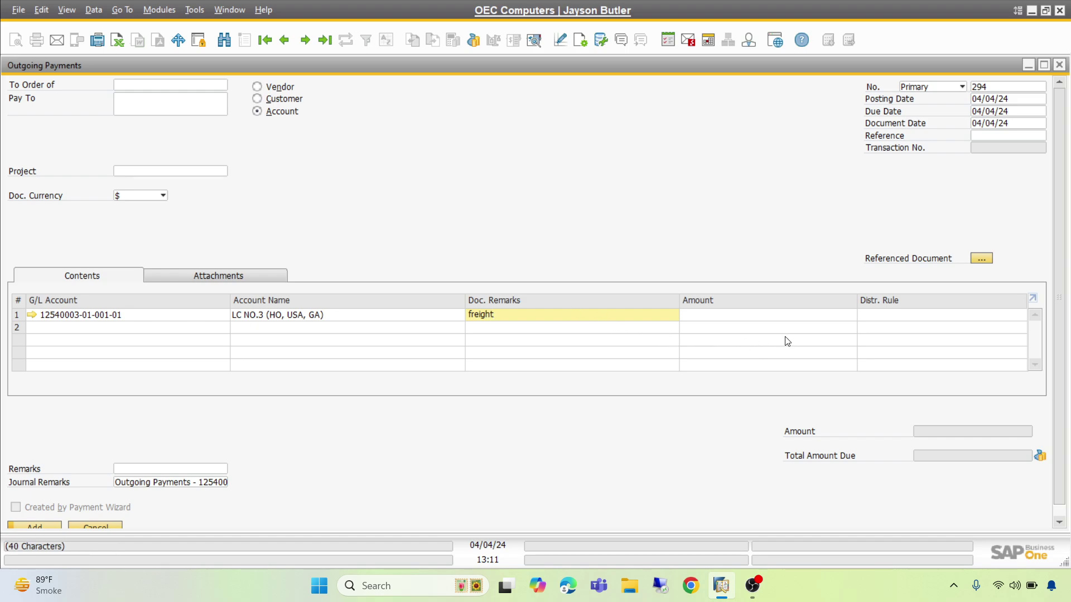
left_click(793, 315)
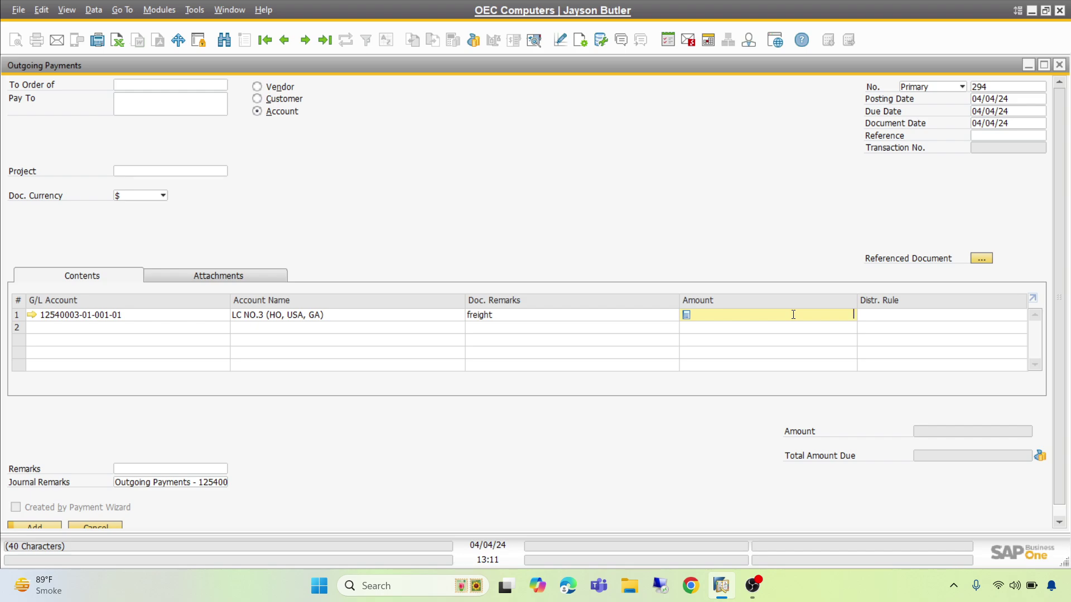
type("30")
Step: Set the payment means to cash from G/L account Cash on Hand (Branch-1, USA, GA) with an amount of 30.00 $, and accept it
left_click(1039, 457)
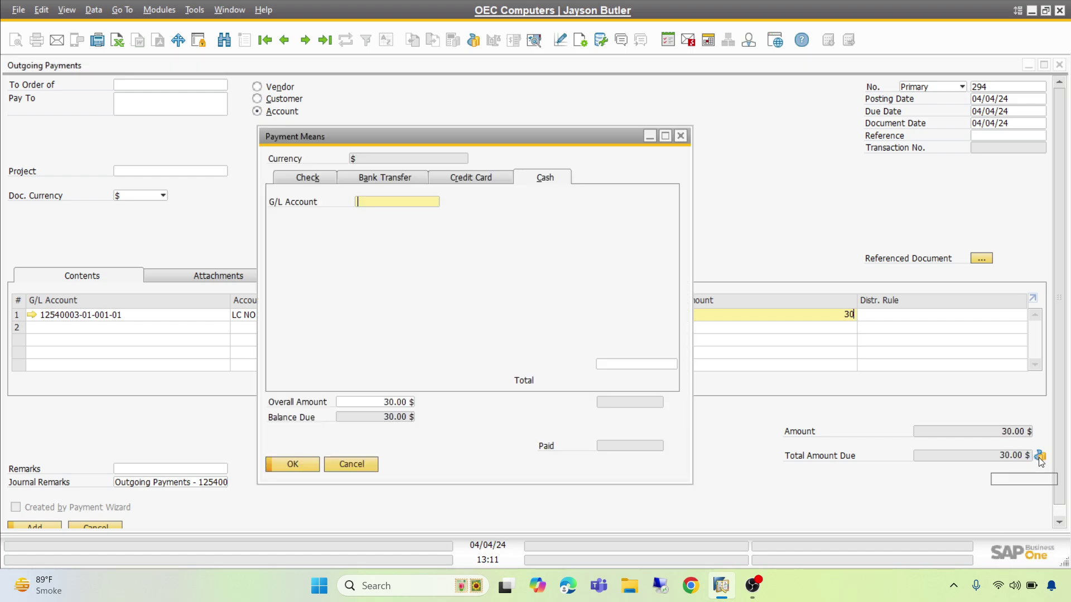
key("Tab")
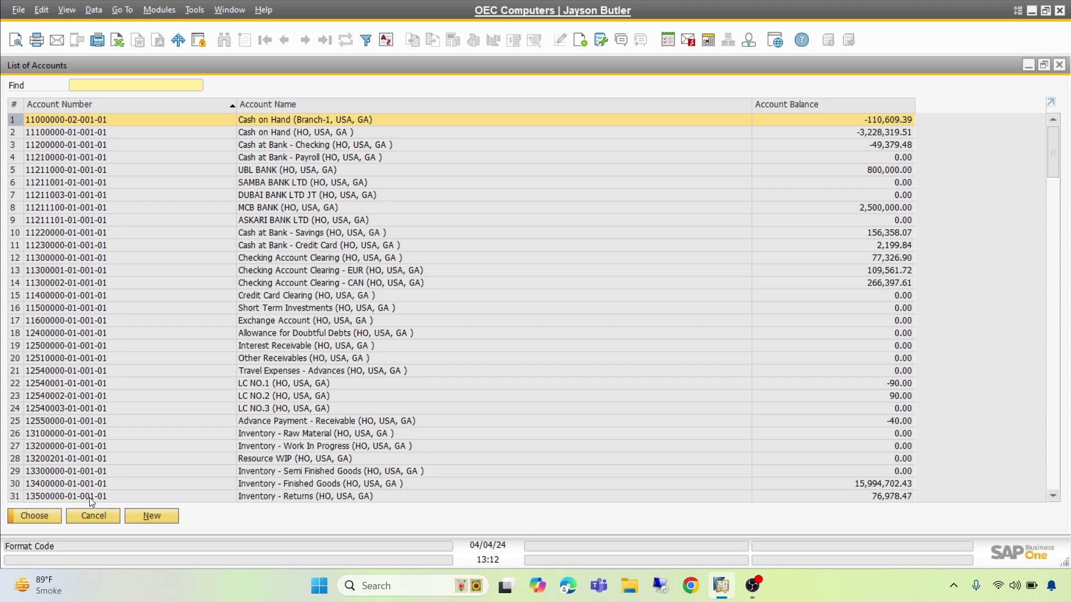
left_click(25, 515)
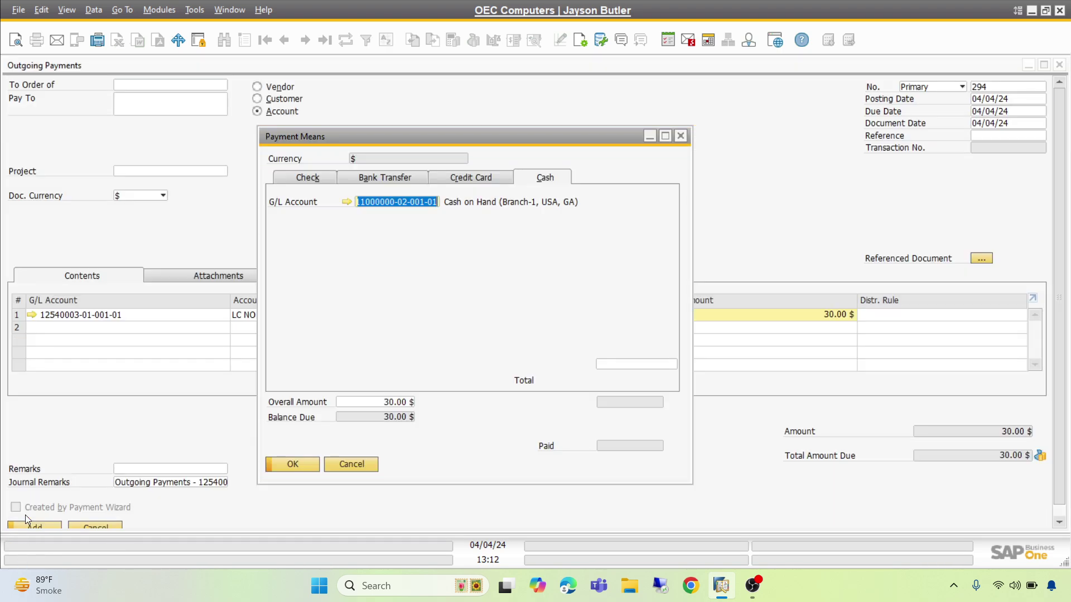
left_click(628, 366)
double_click(626, 364)
left_click(637, 453)
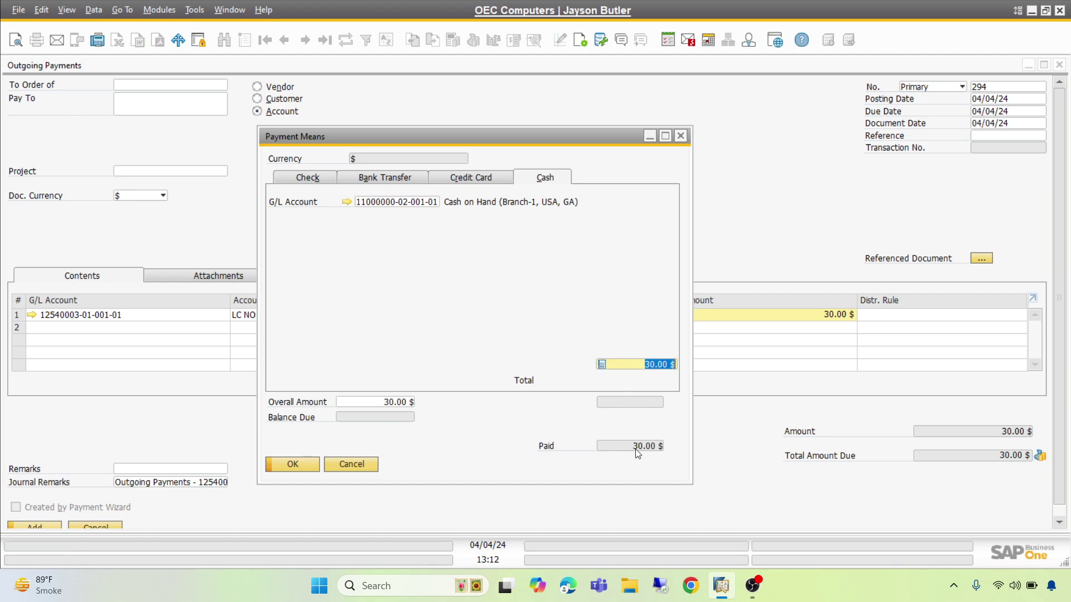
left_click(293, 464)
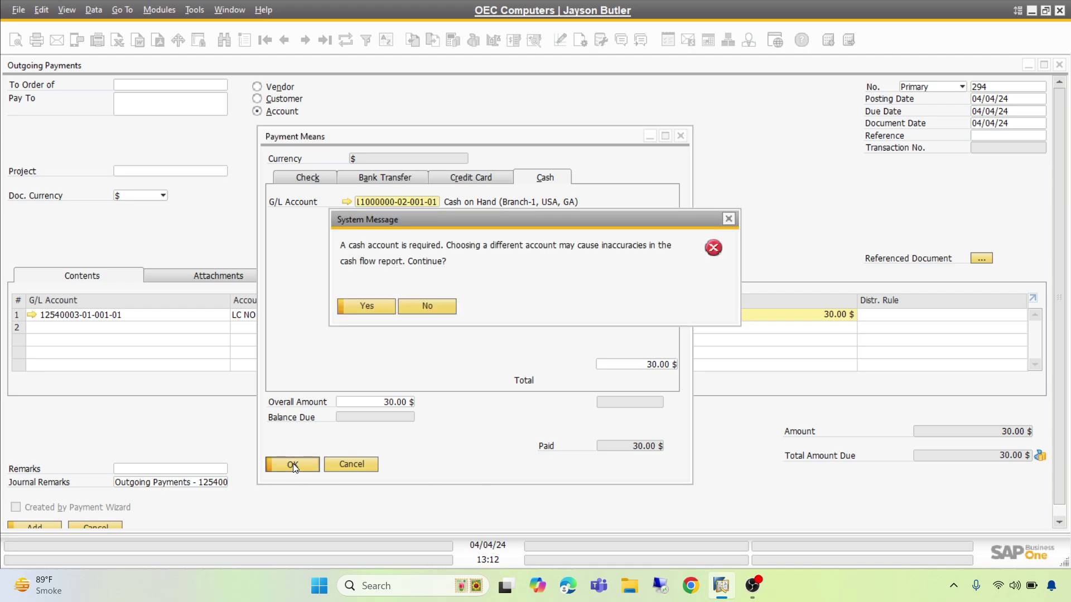
left_click(366, 307)
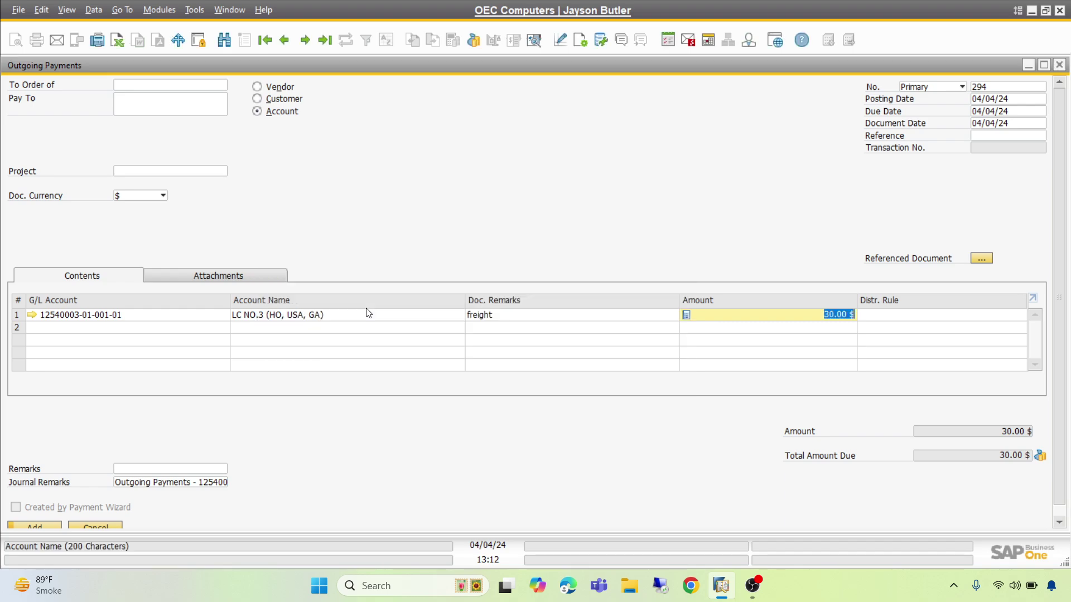
Step: Add the outgoing payment despite the later posting date, confirm the posting, and close the form
left_click(47, 527)
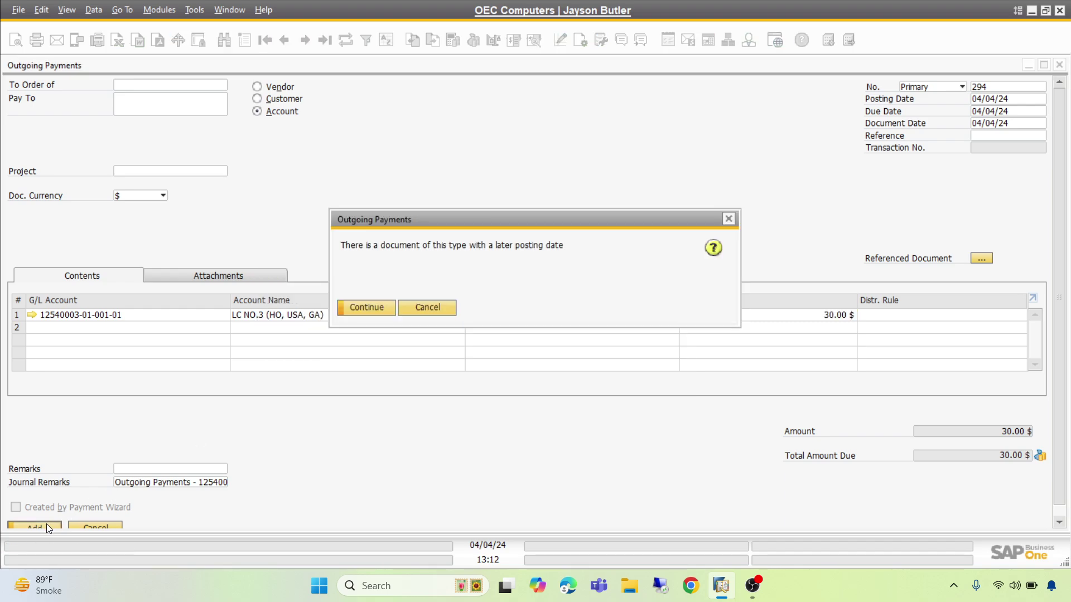
left_click(358, 306)
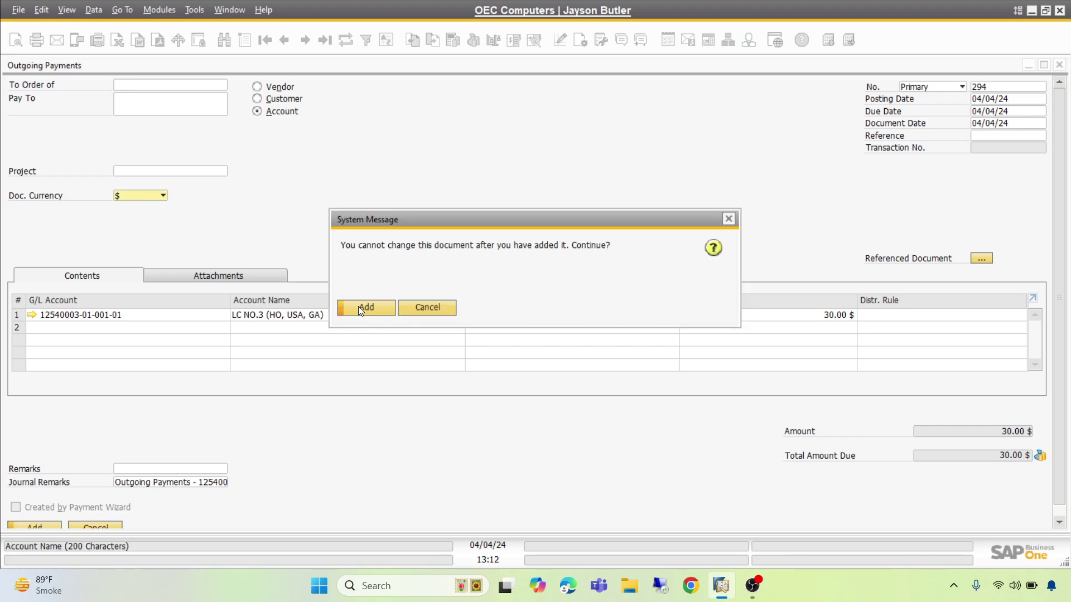
left_click(363, 306)
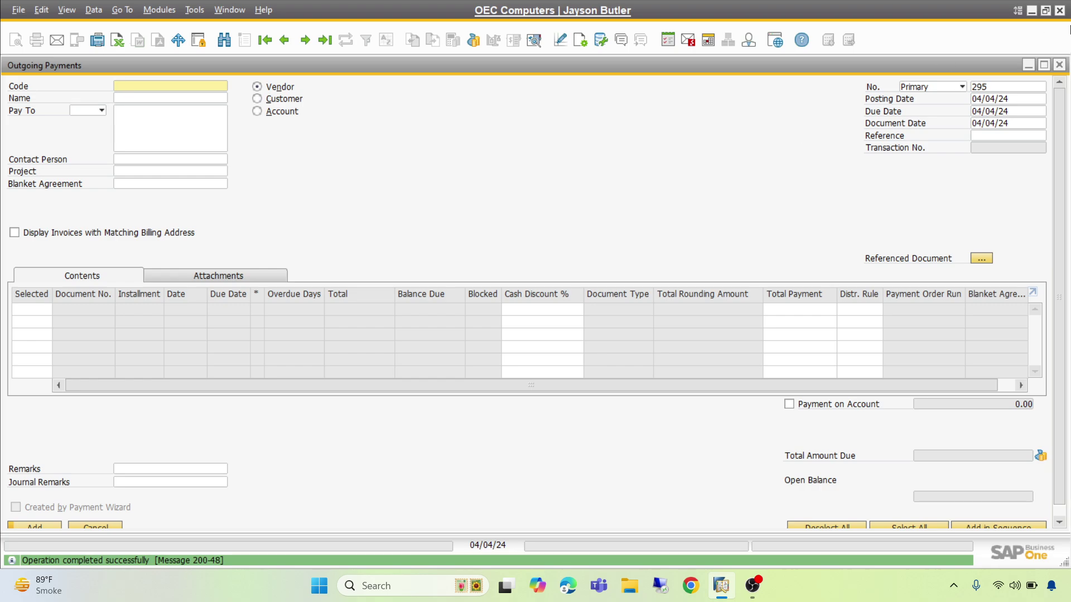
left_click(1060, 66)
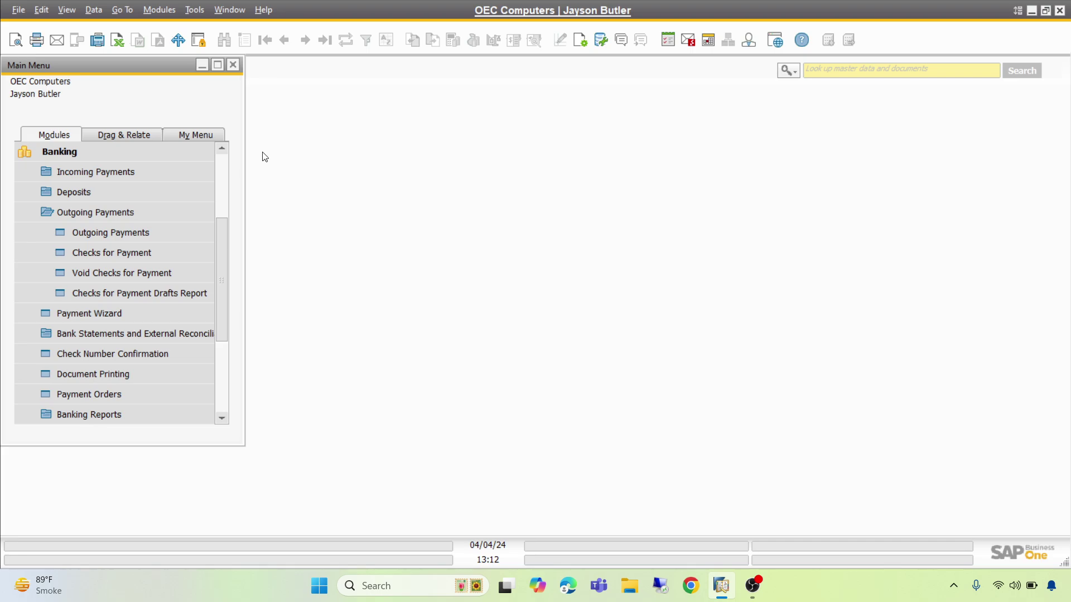
Step: Select LC NO.3 in the chart of accounts, review its account balance transactions, and close the balance report
left_click(220, 170)
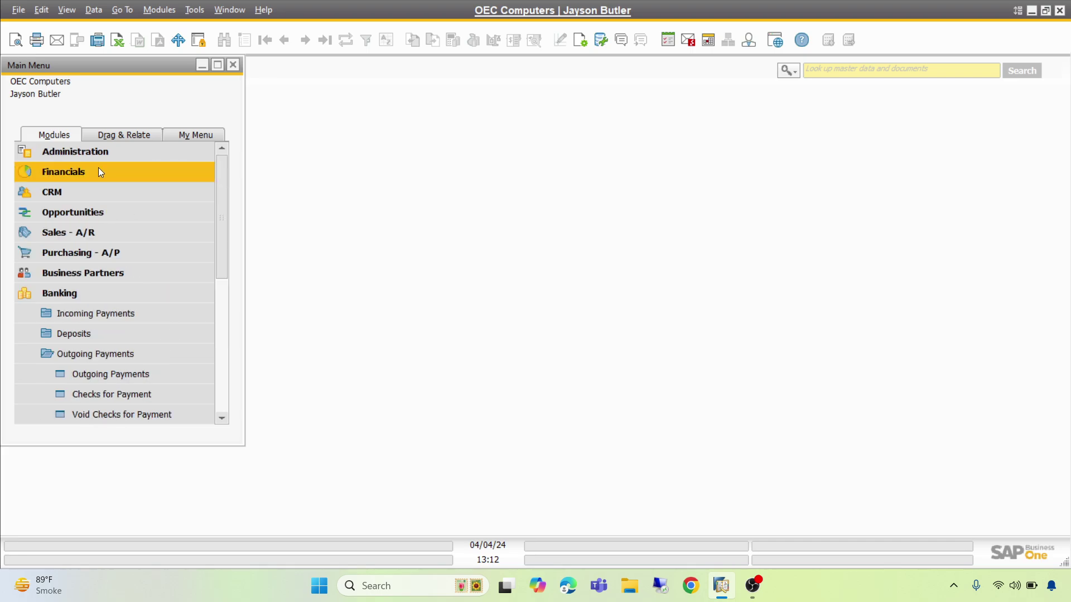
left_click(74, 171)
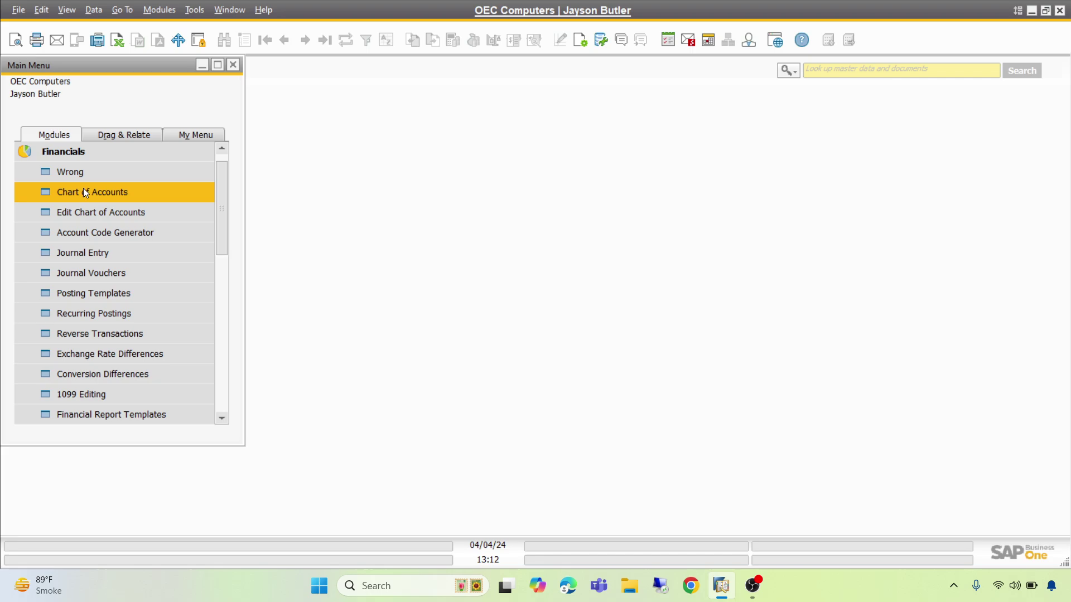
left_click(87, 192)
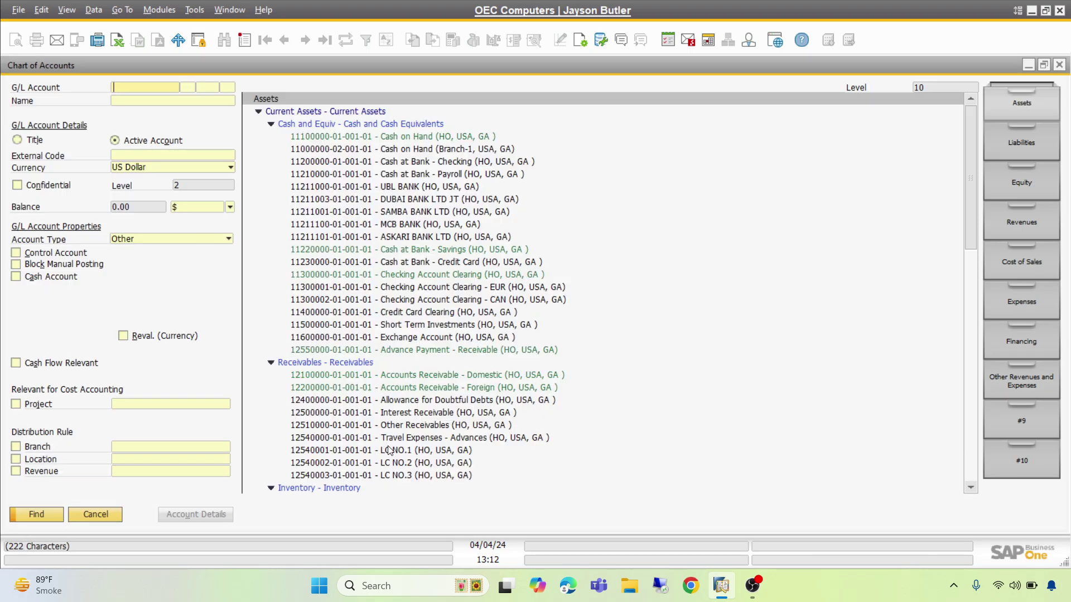
left_click(399, 479)
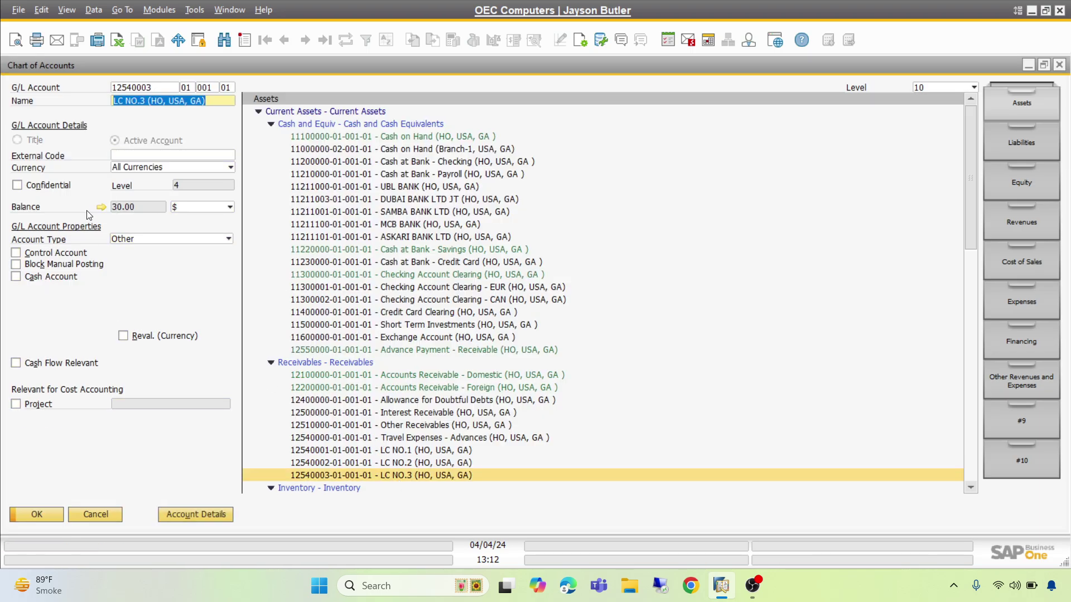
left_click(102, 206)
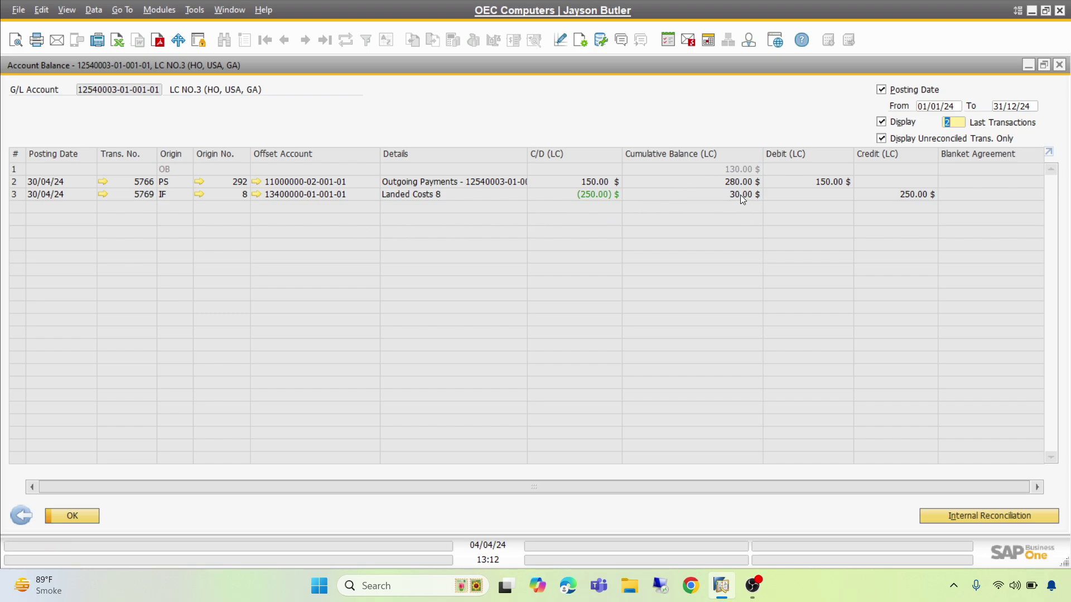
left_click(1060, 65)
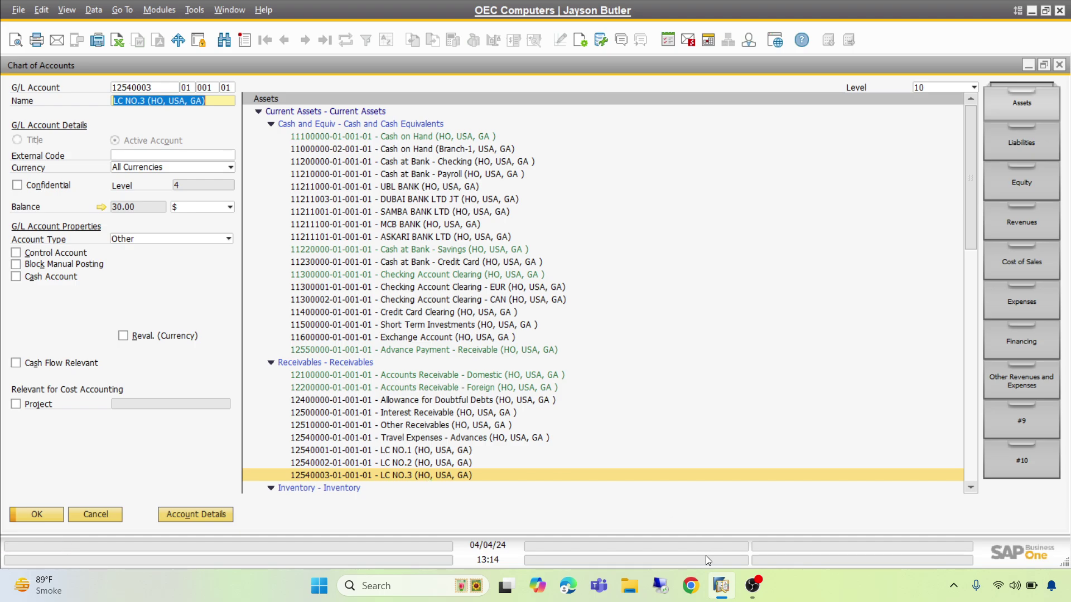
left_click(756, 590)
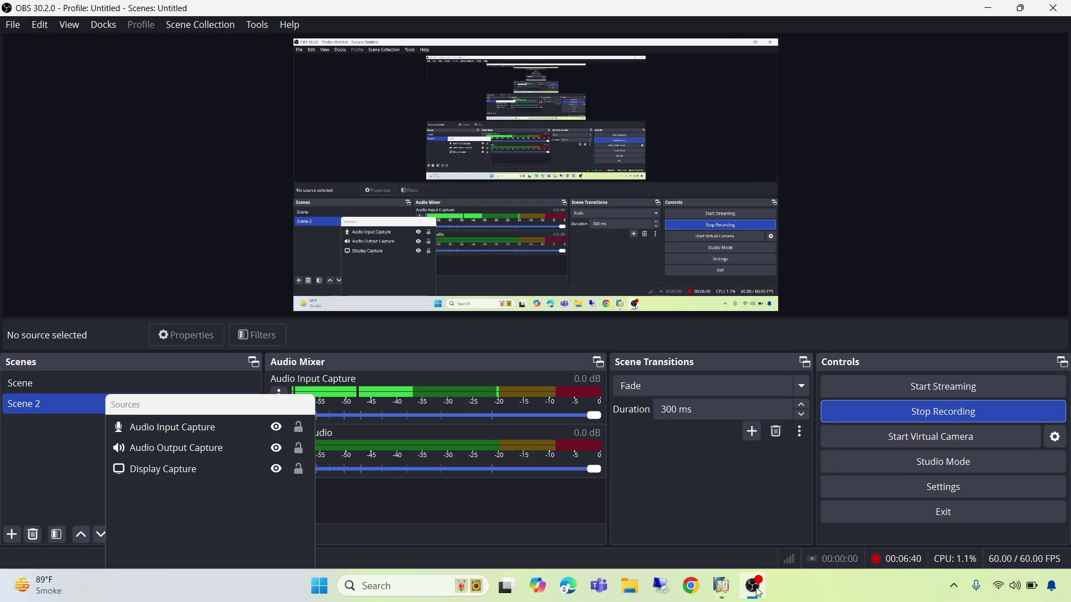